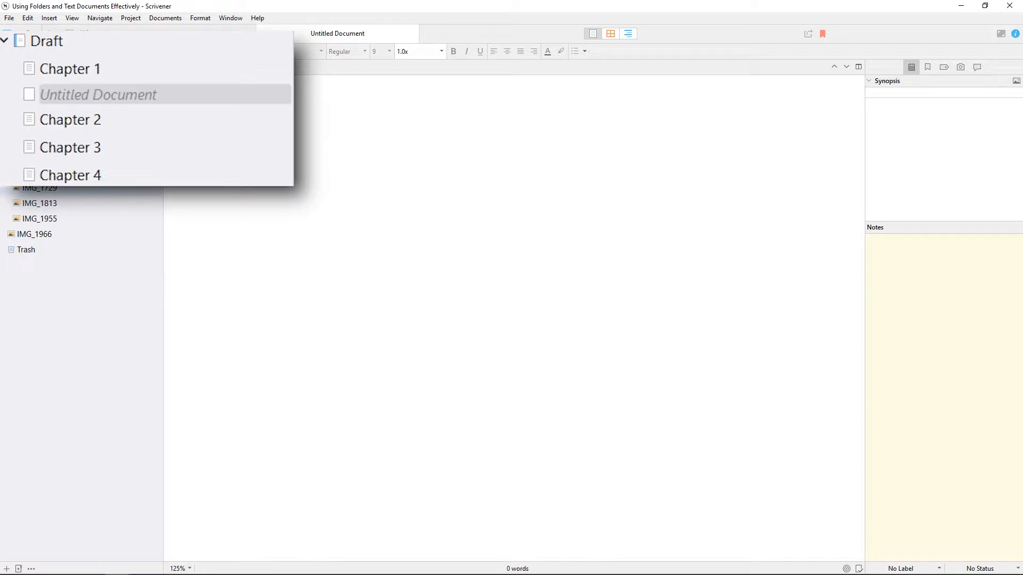
Write "We begin our novel with a single sentence." in the untitled document and delete that text again.
{"action": "left_click", "coordinate": [544, 170]}
{"action": "type", "text": "We "}
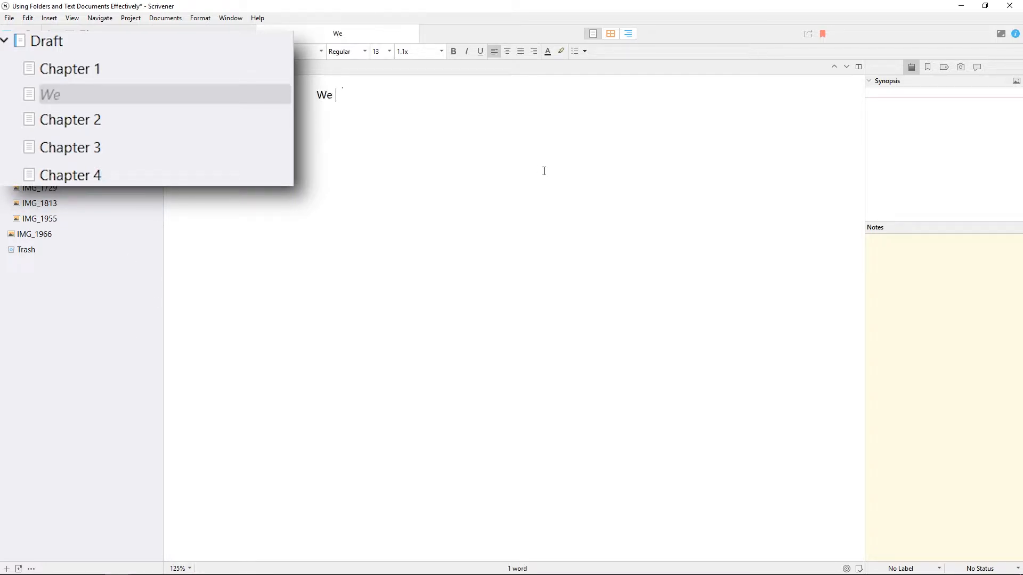
{"action": "type", "text": "begin our novel with a single sentence."}
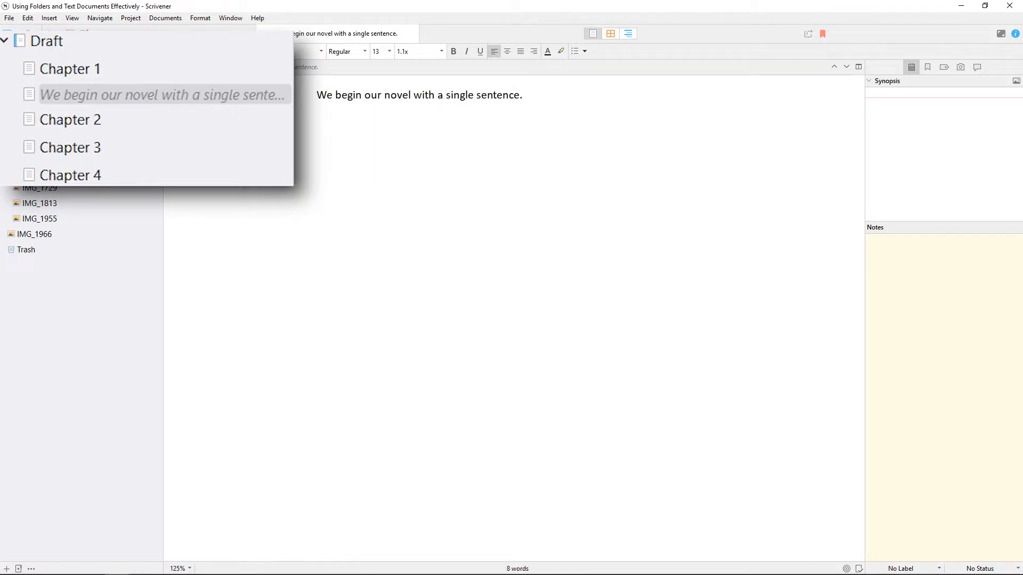
{"action": "key", "text": "ctrl+a"}
{"action": "key", "text": "BackSpace"}
Enter "We begin our synopsis with a single sentence also." as the untitled document's synopsis.
{"action": "left_click", "coordinate": [930, 151]}
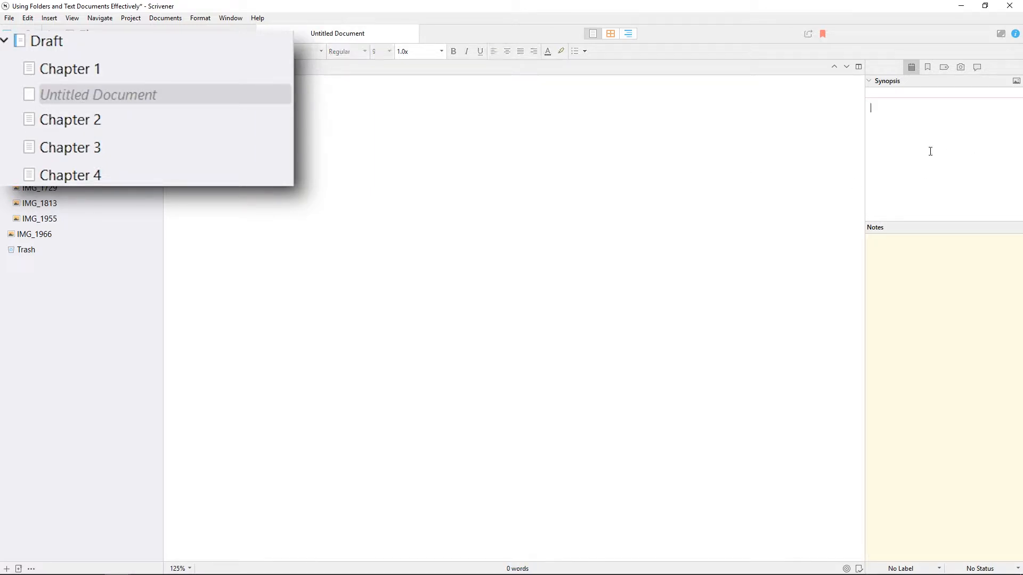
{"action": "type", "text": "We begin our s"}
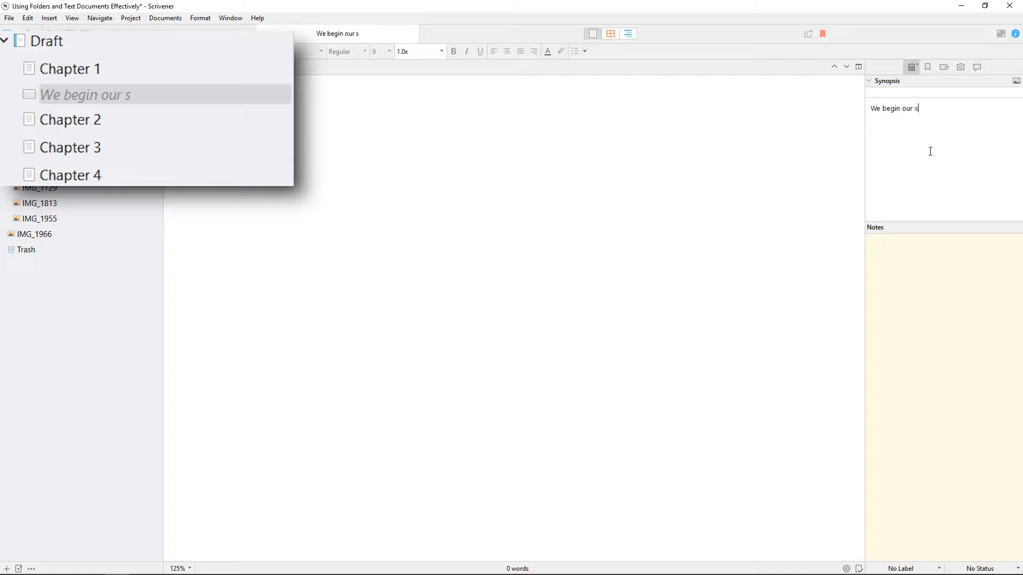
{"action": "type", "text": "ynopsis wit"}
{"action": "key", "text": "BackSpace"}
{"action": "key", "text": "BackSpace"}
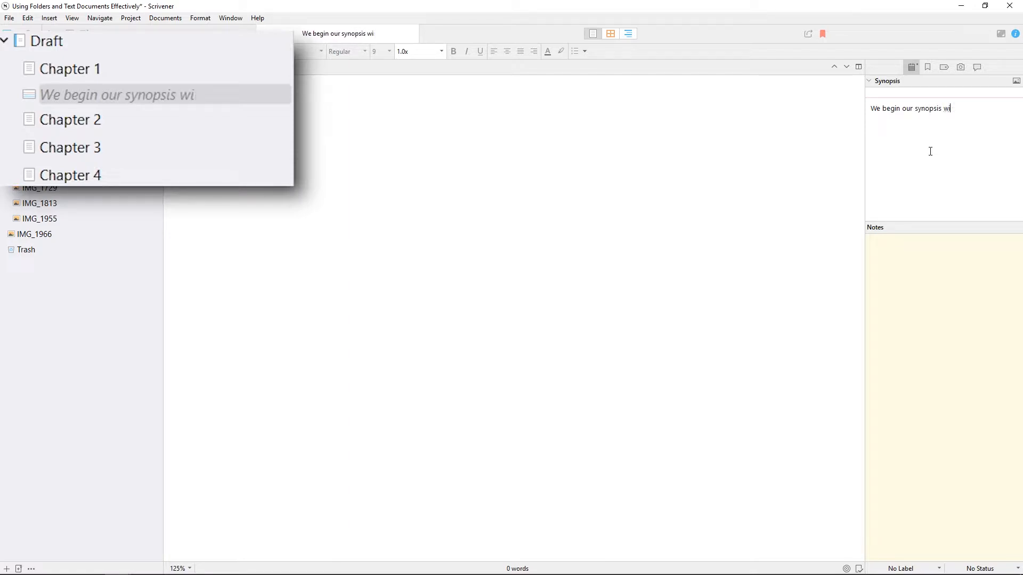
{"action": "type", "text": "ith a single sent"}
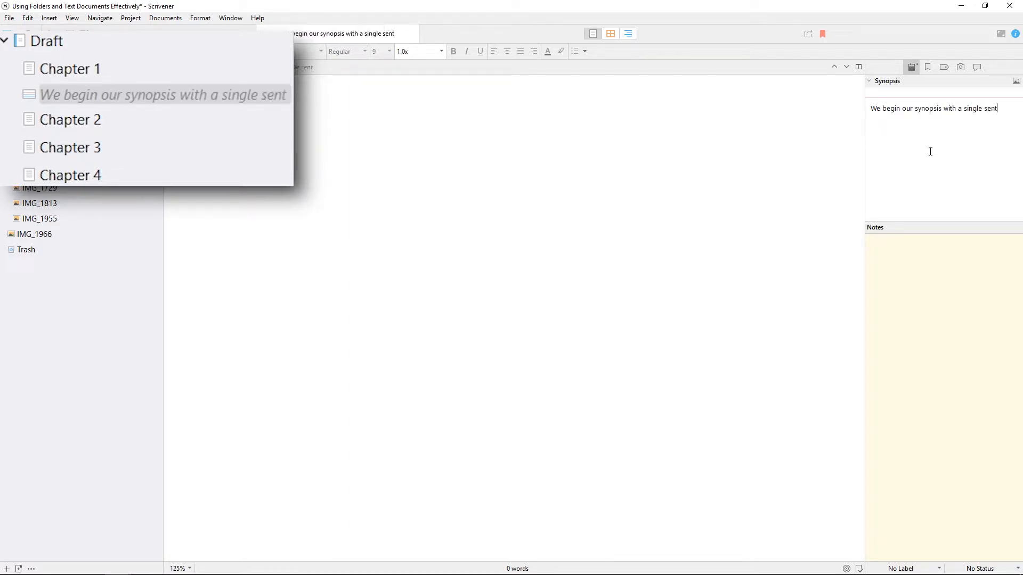
{"action": "type", "text": "ence also."}
Write "We restart our novel with a single sentence." in the document's body and take a snapshot of it.
{"action": "left_click", "coordinate": [580, 221]}
{"action": "type", "text": "We res"}
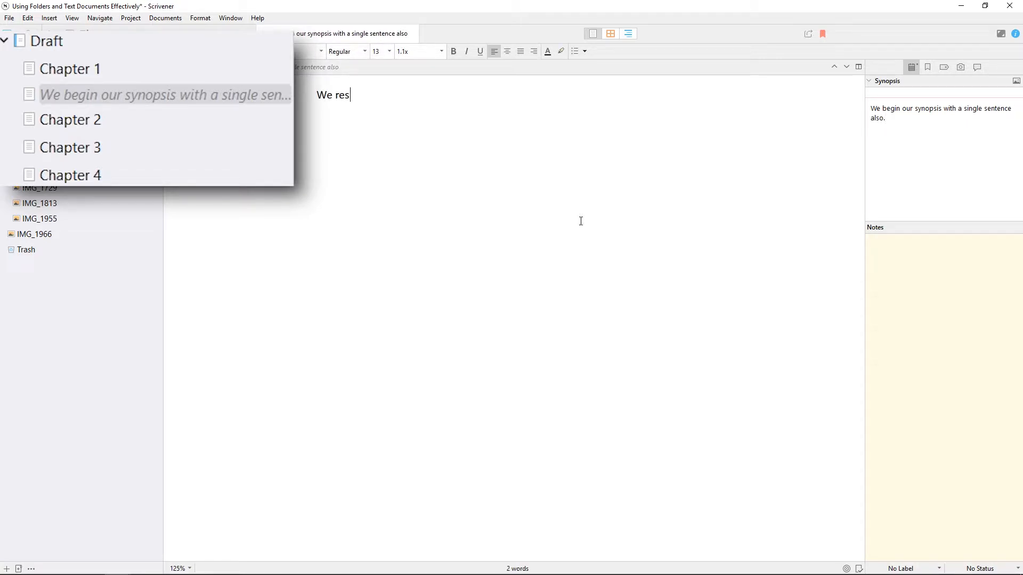
{"action": "type", "text": "tart our novel with a single sentence."}
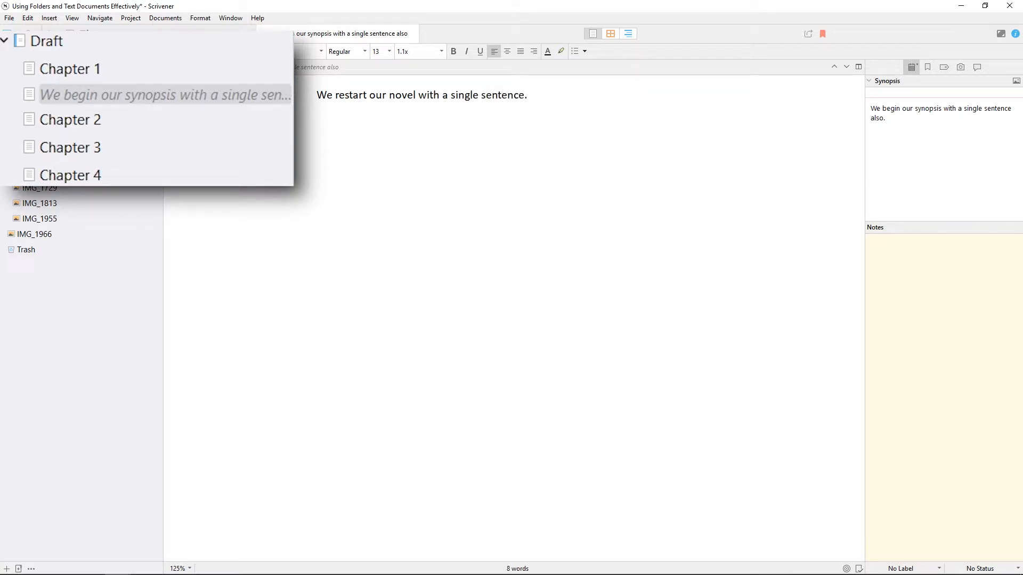
{"action": "left_click", "coordinate": [960, 67]}
{"action": "left_click", "coordinate": [998, 91]}
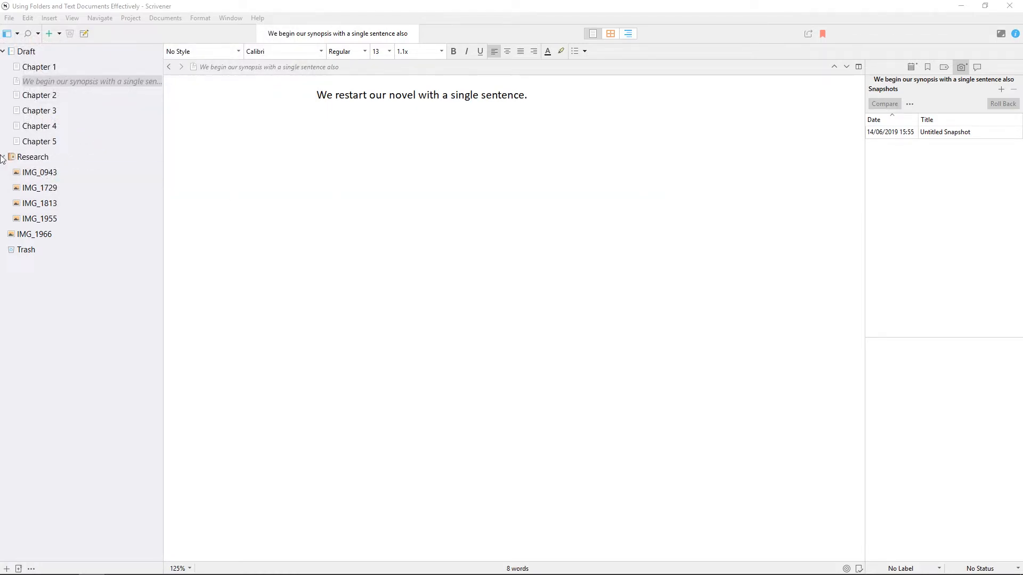
Move the untitled document with the synopsis out of Draft to the top level and nest Chapters 1 to 5 under it.
{"action": "left_click", "coordinate": [69, 85]}
{"action": "key", "text": "ctrl+Left"}
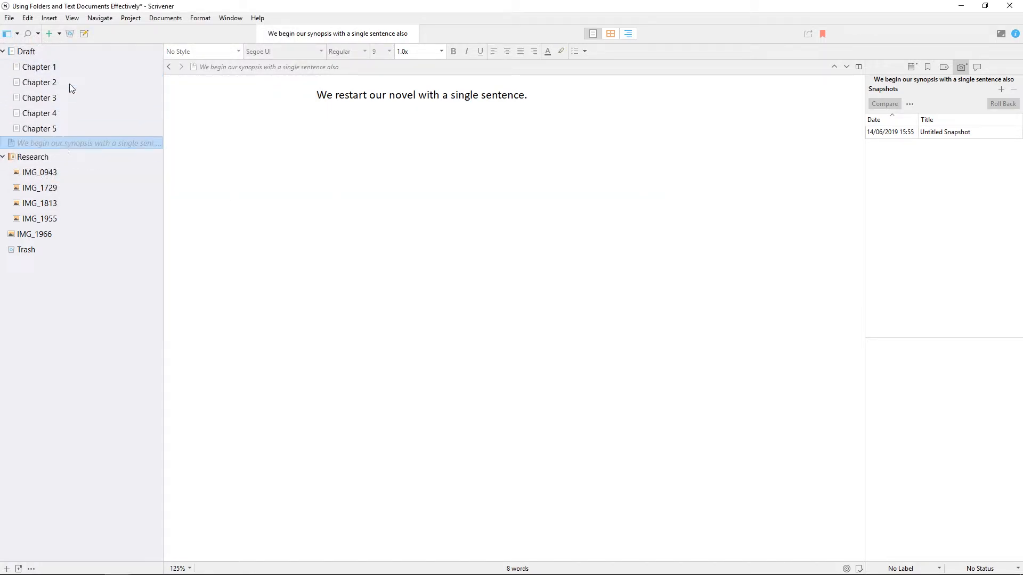
{"action": "left_click", "coordinate": [56, 66]}
{"action": "left_click", "coordinate": [59, 129], "text": "shift"}
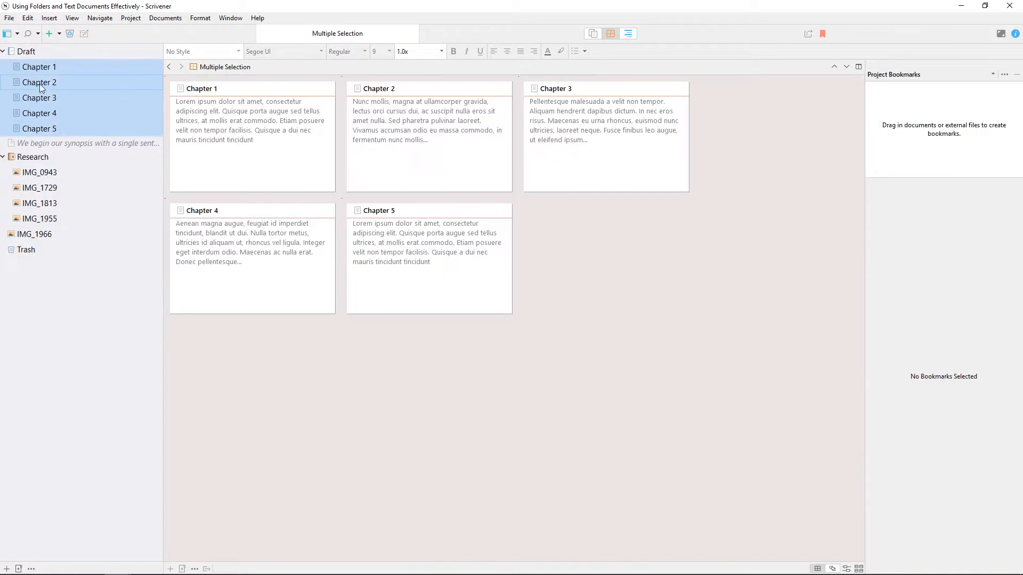
{"action": "left_click_drag", "start_coordinate": [38, 65], "coordinate": [56, 144]}
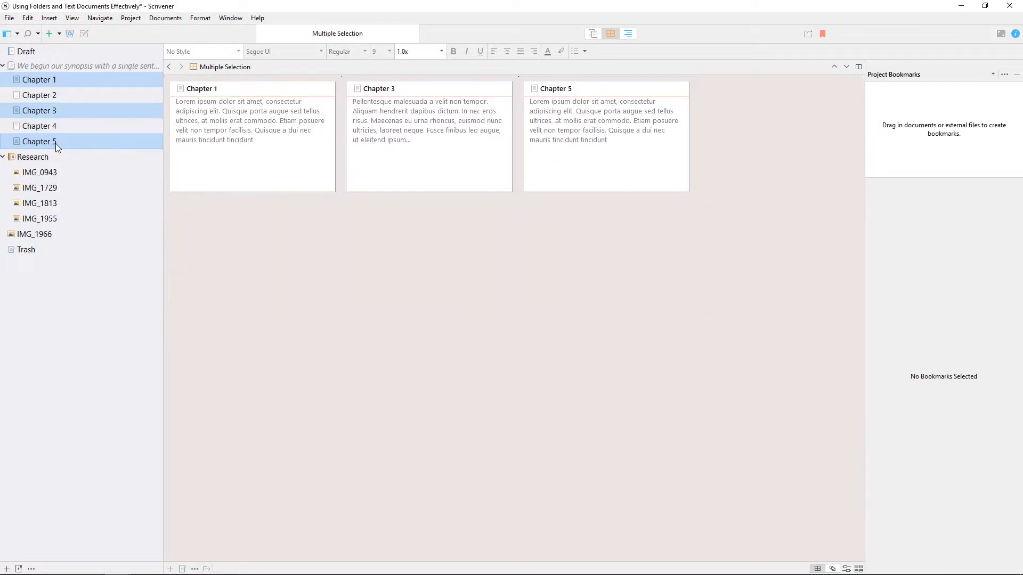
{"action": "left_click", "coordinate": [90, 340]}
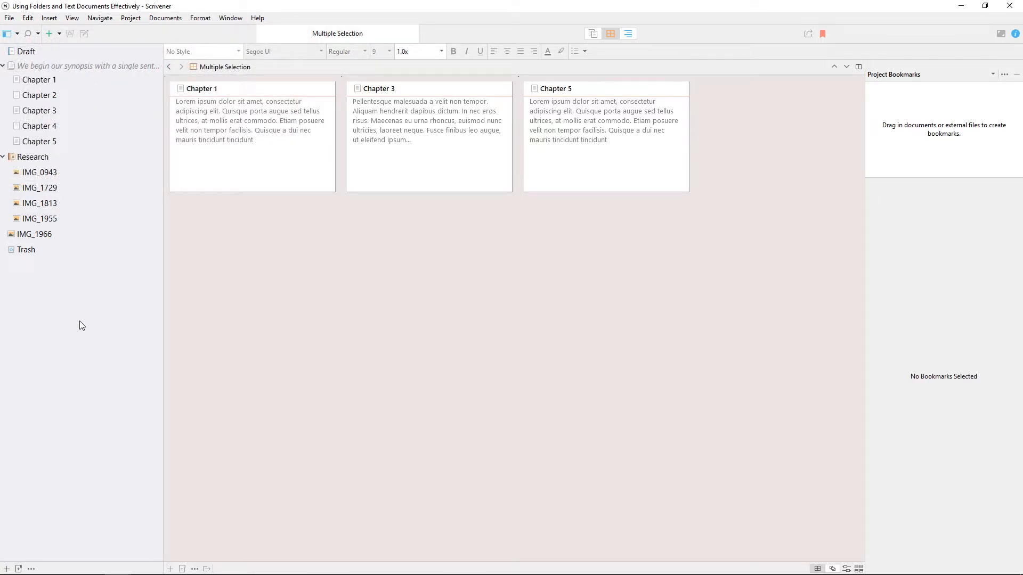
Create a top-level folder named "Part One" and place it directly below Draft.
{"action": "left_click", "coordinate": [18, 569]}
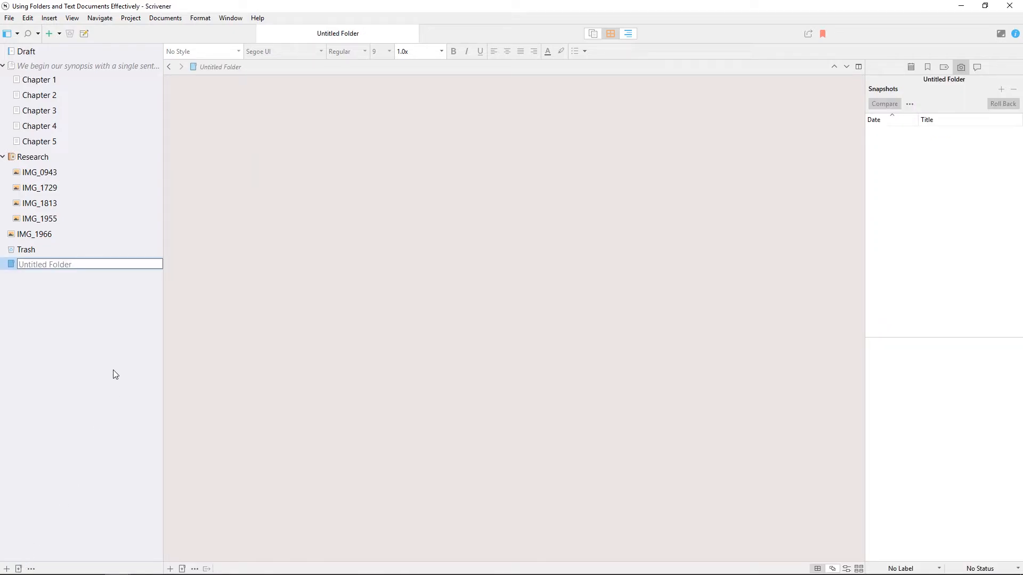
{"action": "type", "text": "Part One"}
{"action": "key", "text": "Return"}
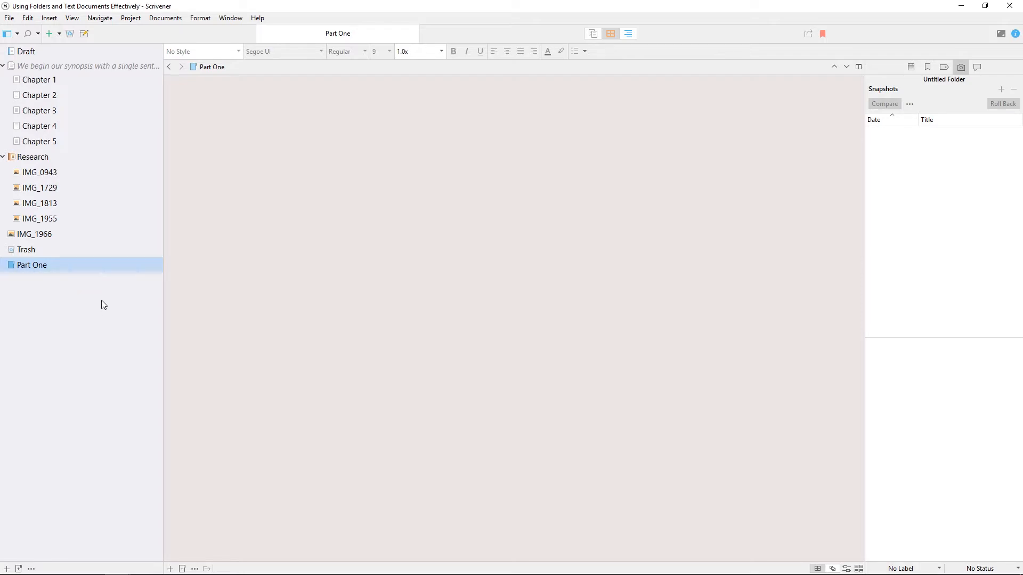
{"action": "left_click_drag", "start_coordinate": [11, 263], "coordinate": [3, 66]}
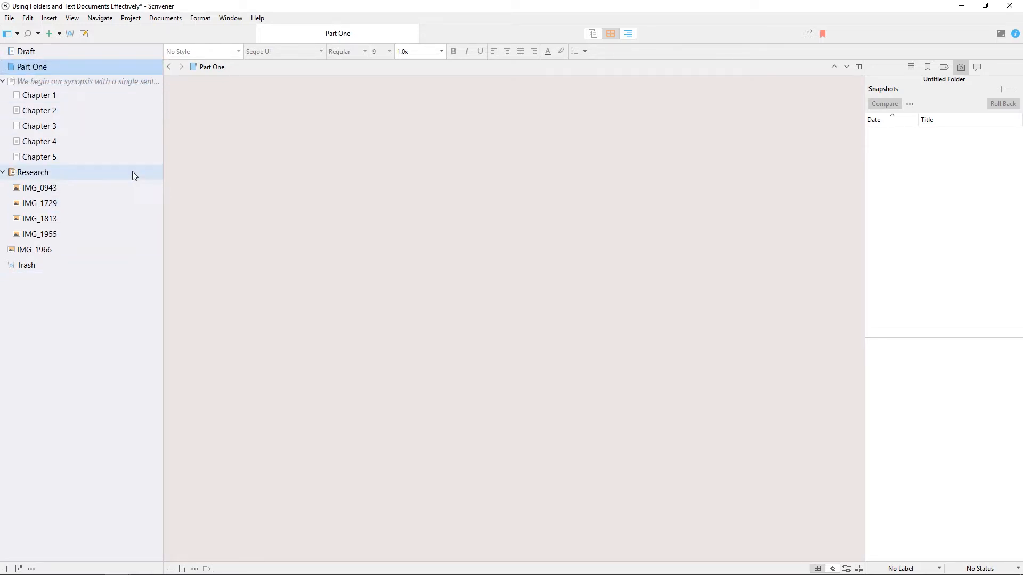
Group Chapters 1 to 5 into a new folder made from the selection and expand that folder.
{"action": "right_click", "coordinate": [84, 87]}
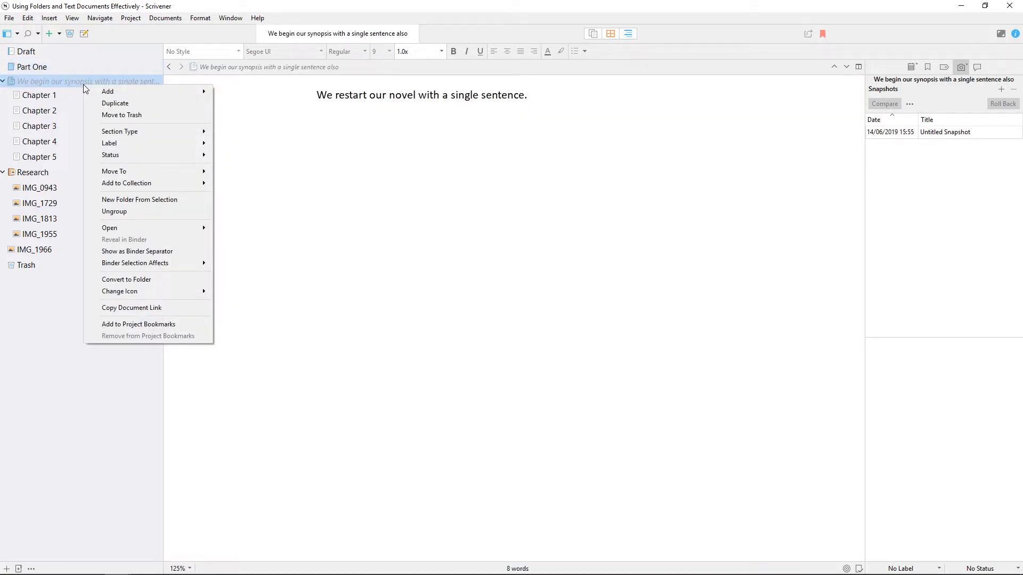
{"action": "left_click", "coordinate": [157, 278]}
{"action": "left_click", "coordinate": [39, 94]}
{"action": "left_click", "coordinate": [48, 157], "text": "shift"}
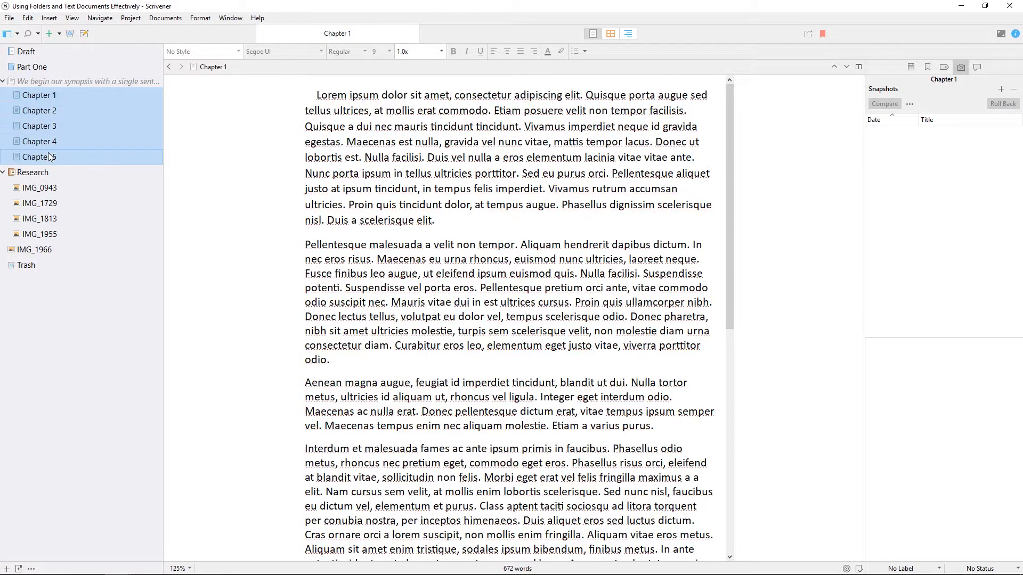
{"action": "left_click", "coordinate": [165, 17]}
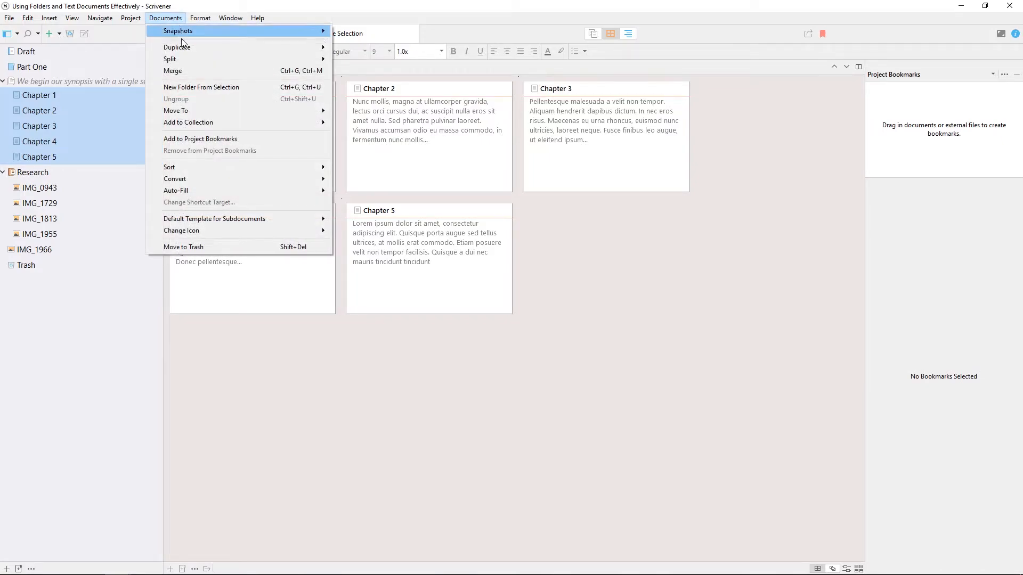
{"action": "left_click", "coordinate": [211, 88]}
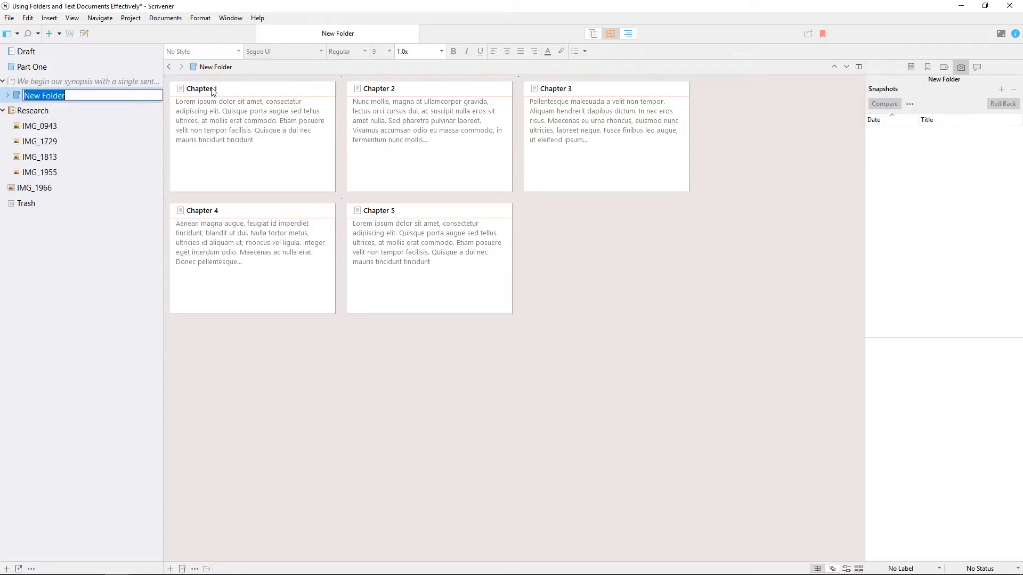
{"action": "left_click", "coordinate": [7, 95]}
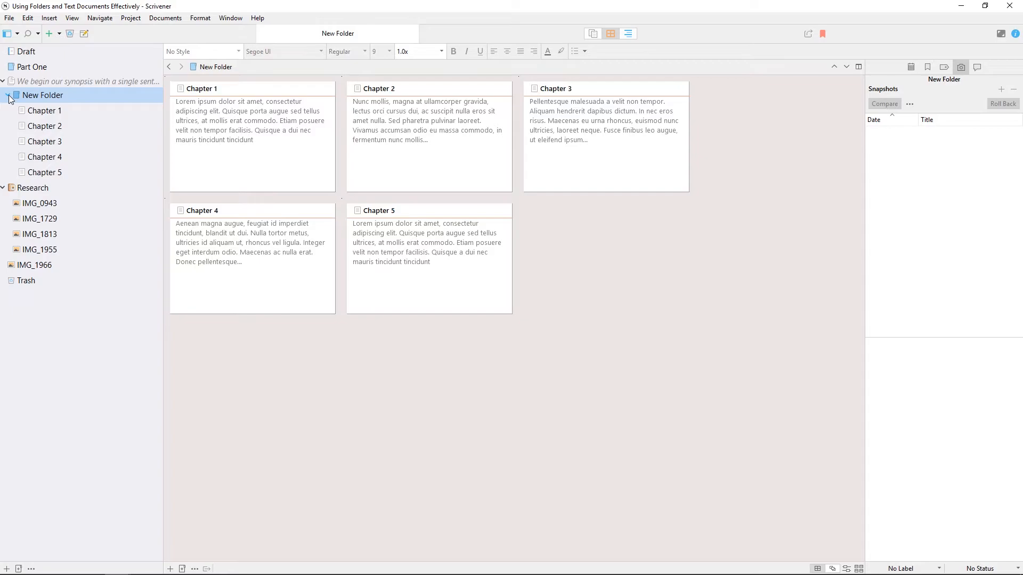
{"action": "left_click", "coordinate": [65, 95]}
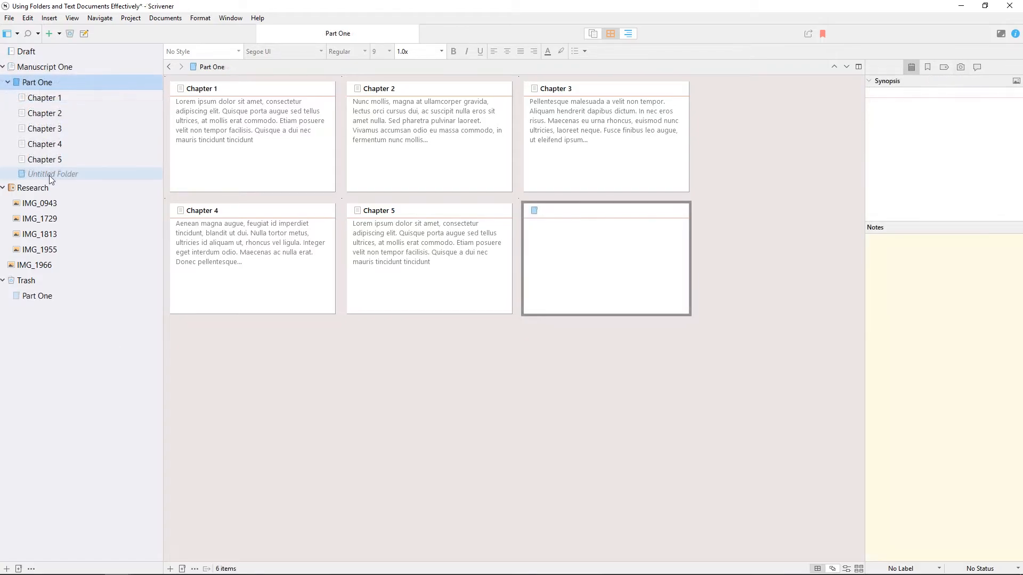
Move the untitled folder out of Part One by one level and enter "A synopsis for this folder." as its synopsis.
{"action": "left_click", "coordinate": [49, 176]}
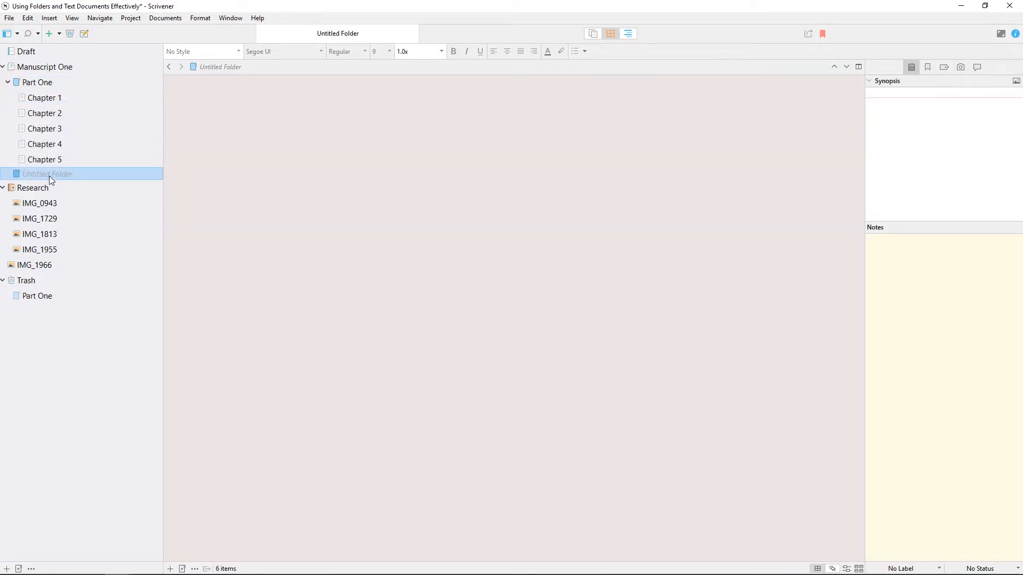
{"action": "left_click", "coordinate": [969, 160]}
{"action": "type", "text": "A "}
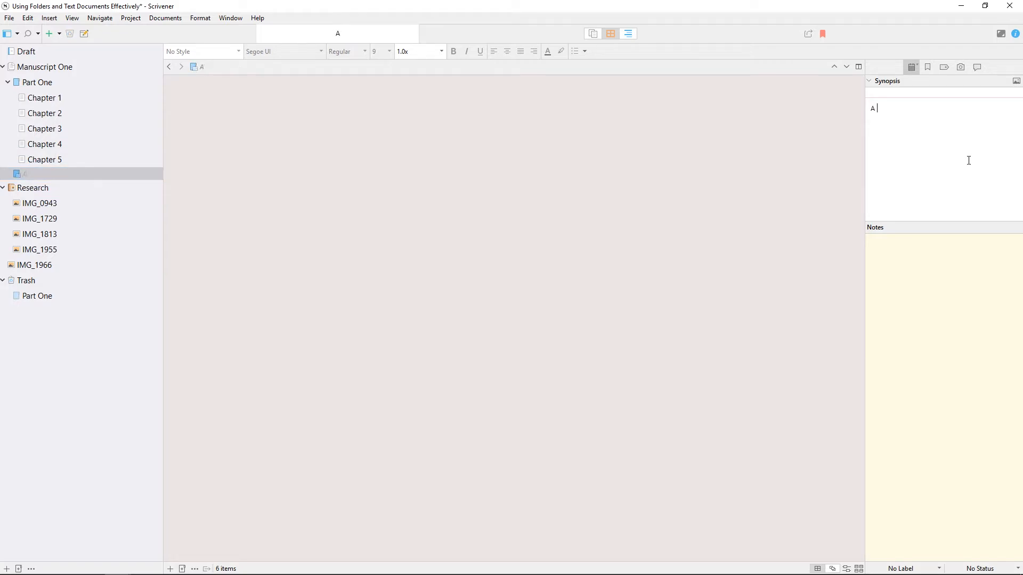
{"action": "type", "text": "synopsis for this folder."}
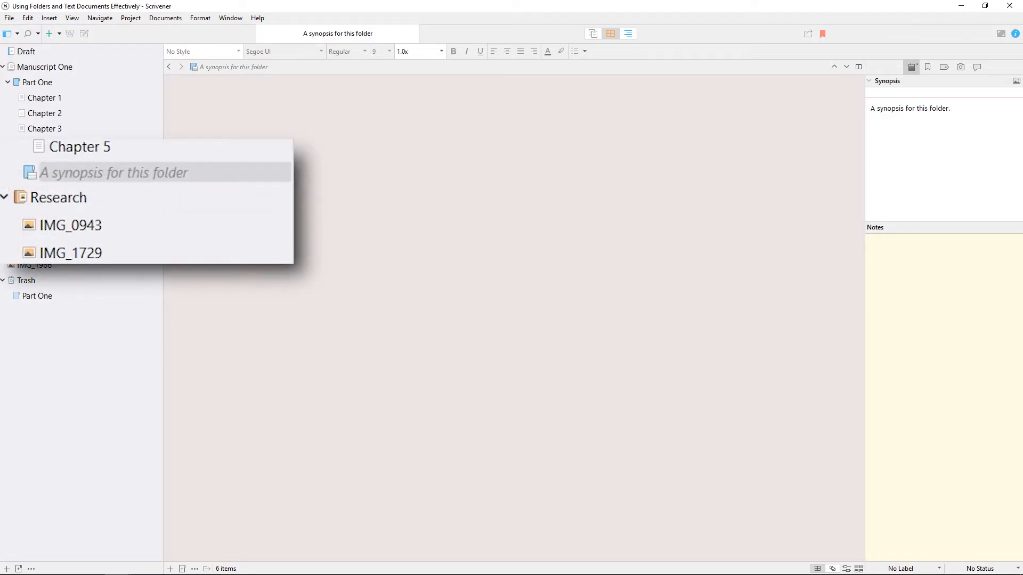
Show the new folder's own text and write "Some text in this folder" in it.
{"action": "left_click", "coordinate": [158, 174]}
{"action": "left_click", "coordinate": [592, 34]}
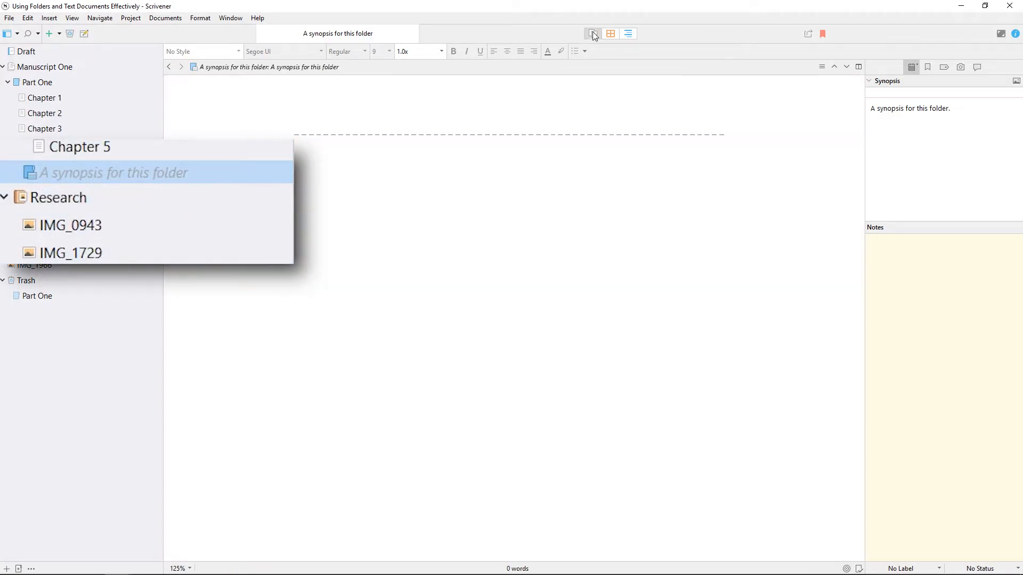
{"action": "left_click", "coordinate": [562, 93]}
{"action": "type", "text": "Some"}
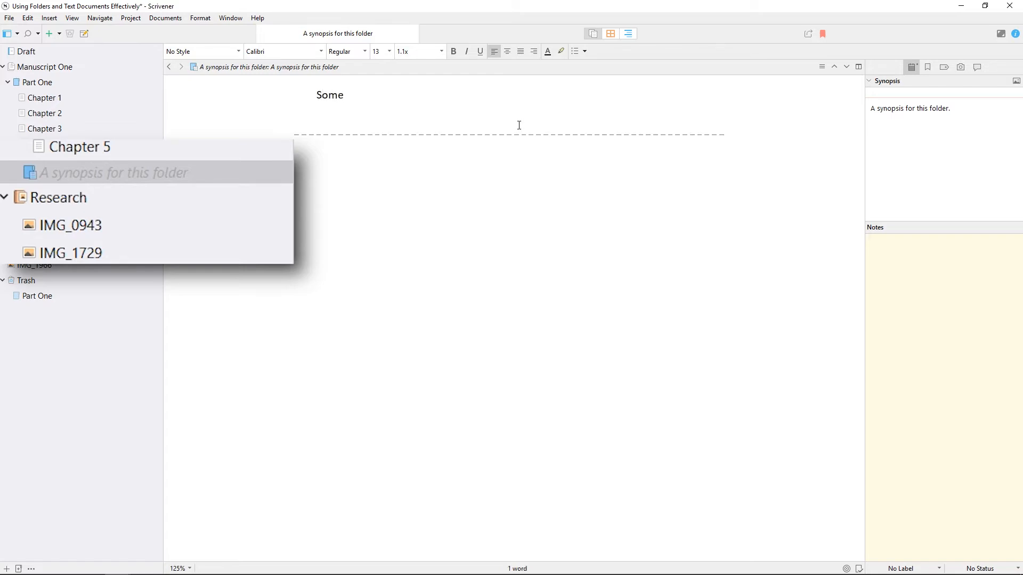
{"action": "type", "text": " text in this folder"}
{"action": "left_click", "coordinate": [55, 331]}
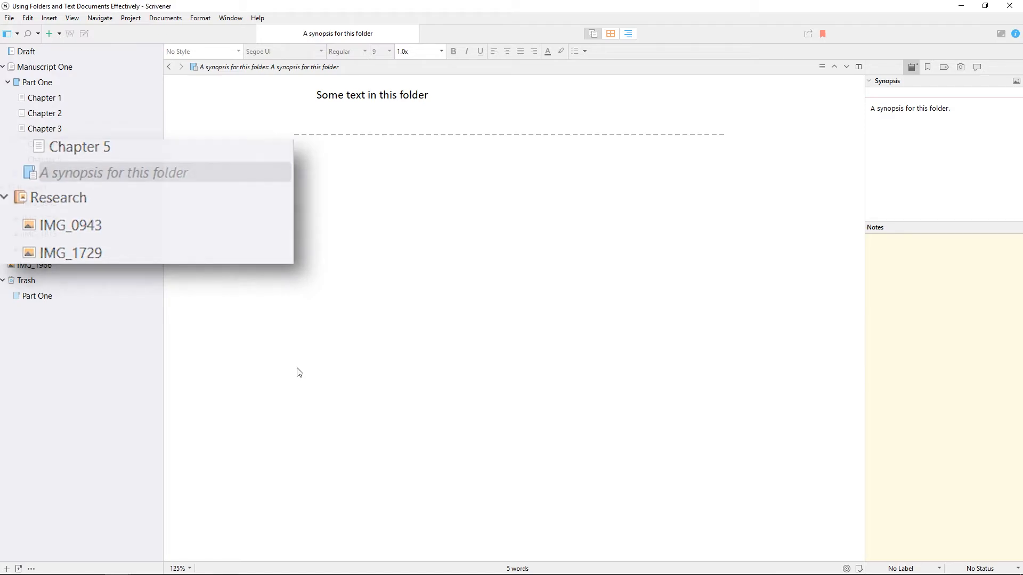
Move the folder holding the sample synopsis and text to the trash.
{"action": "right_click", "coordinate": [44, 175]}
{"action": "left_click", "coordinate": [125, 251]}
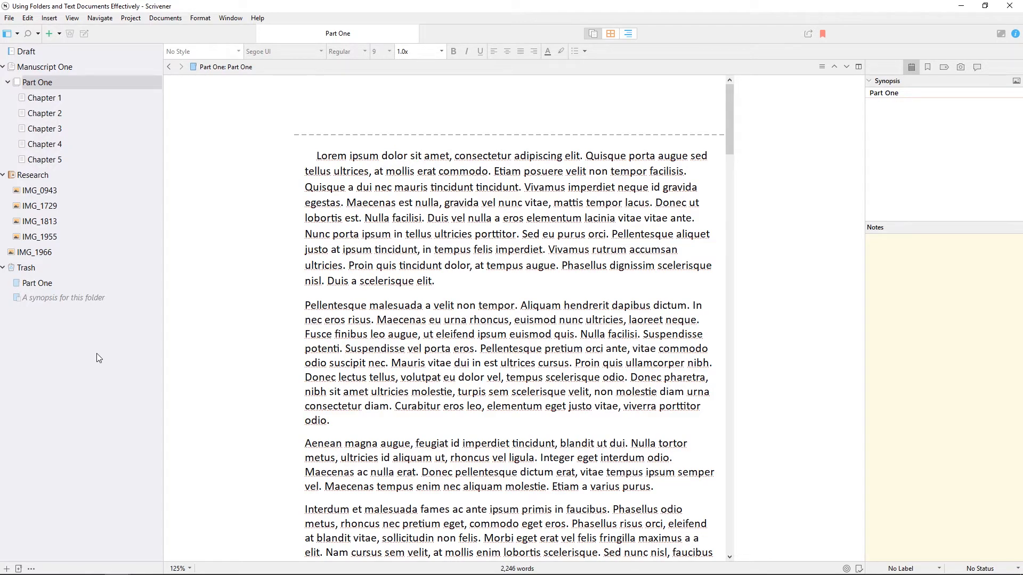
Duplicate Part One without its subdocuments, keeping the name "Part One" for the copy.
{"action": "left_click", "coordinate": [39, 81]}
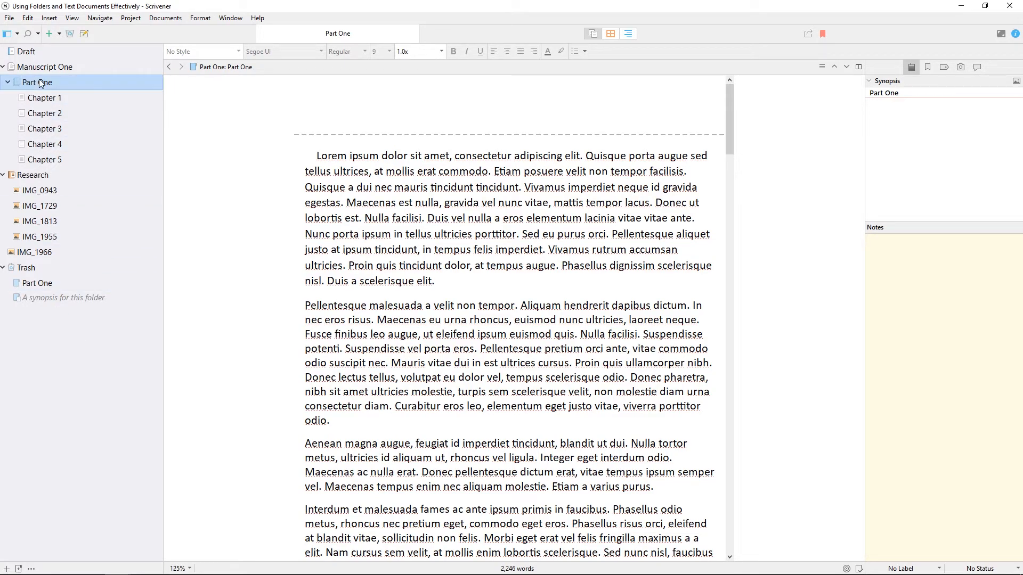
{"action": "left_click", "coordinate": [162, 18]}
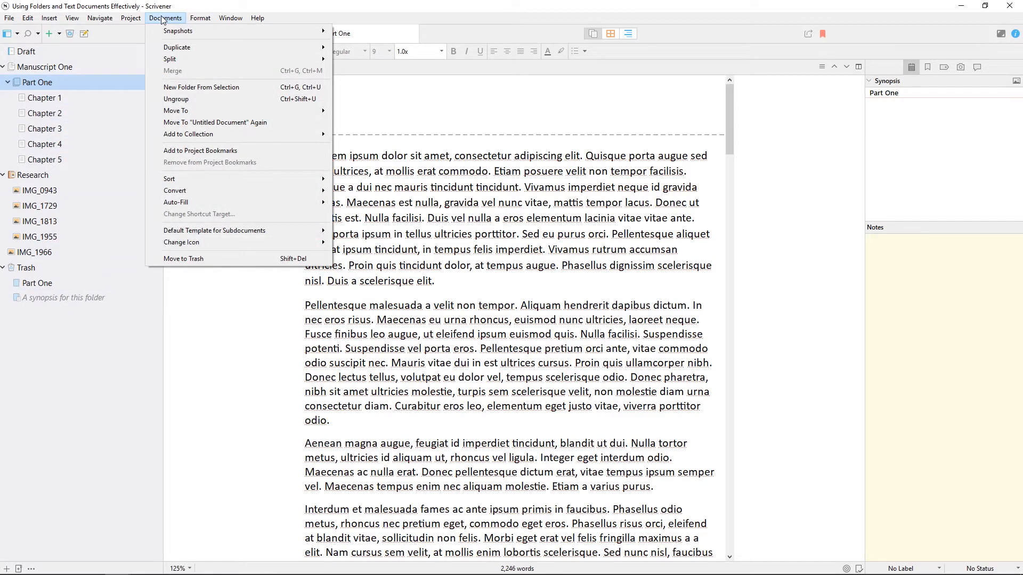
{"action": "mouse_move", "coordinate": [183, 48]}
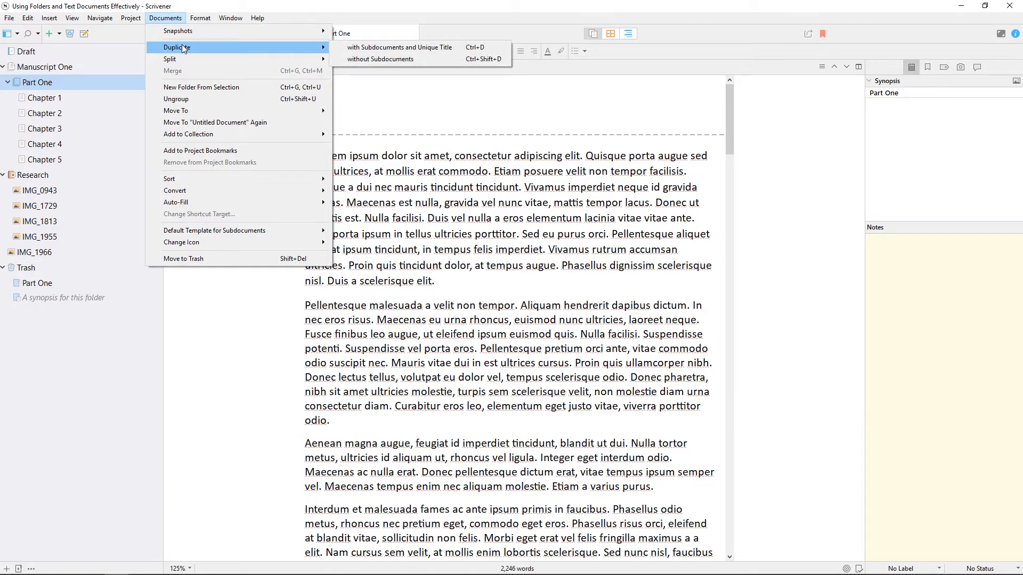
{"action": "left_click", "coordinate": [413, 57]}
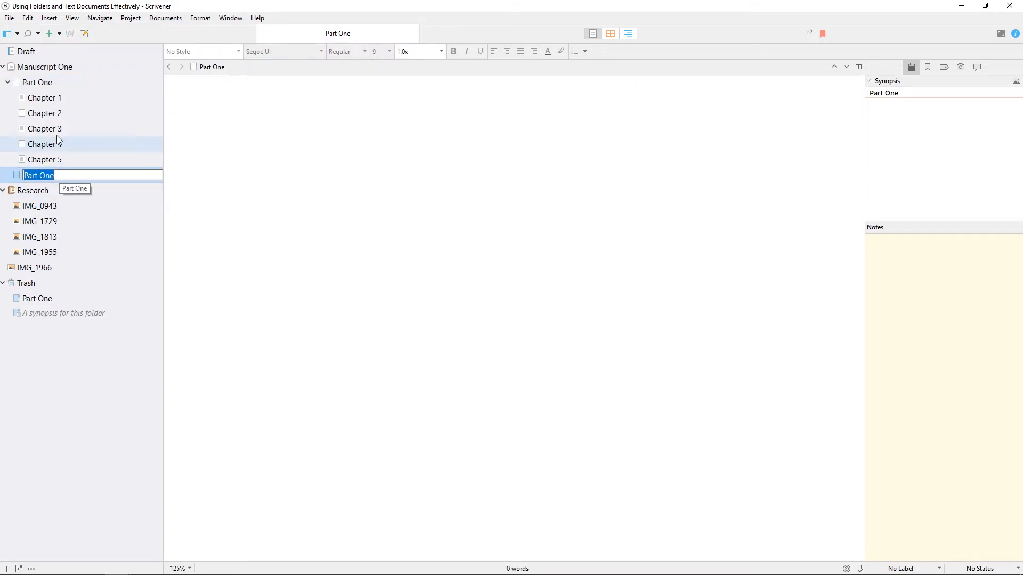
{"action": "left_click", "coordinate": [146, 177]}
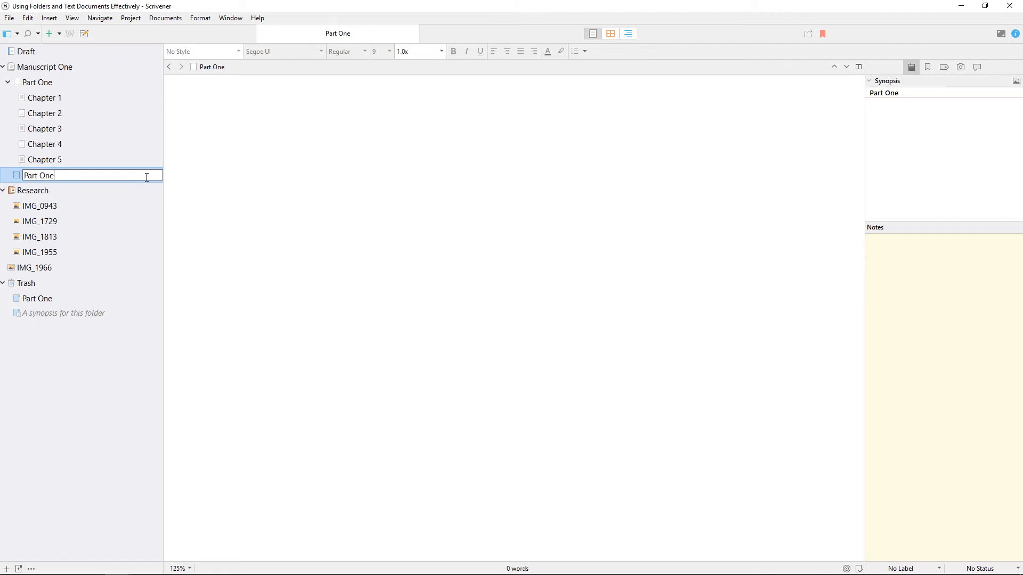
{"action": "left_click", "coordinate": [252, 192]}
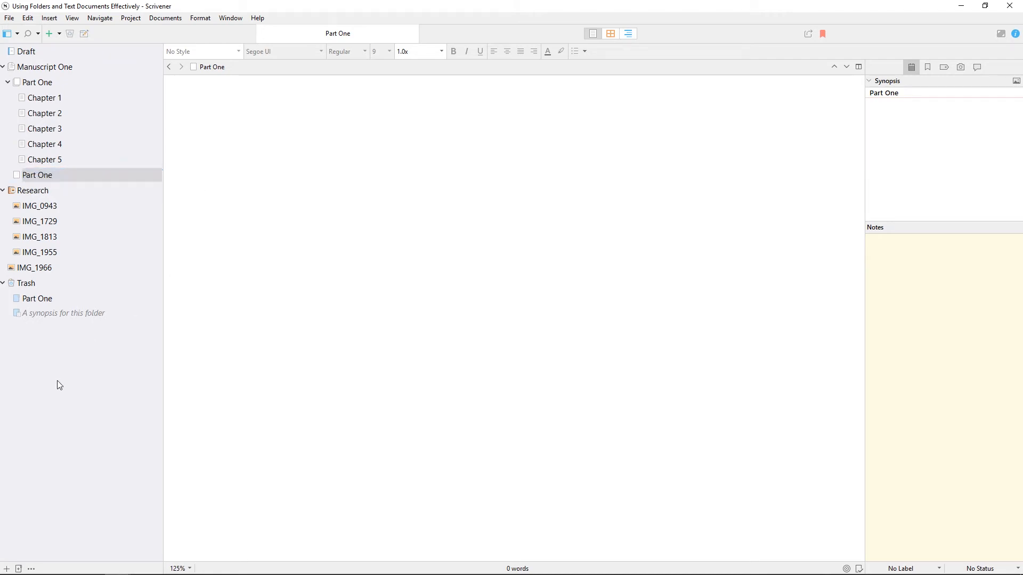
Duplicate the original Part One with its subdocuments and a unique title, and expand the copy.
{"action": "left_click", "coordinate": [49, 87]}
{"action": "left_click", "coordinate": [178, 19]}
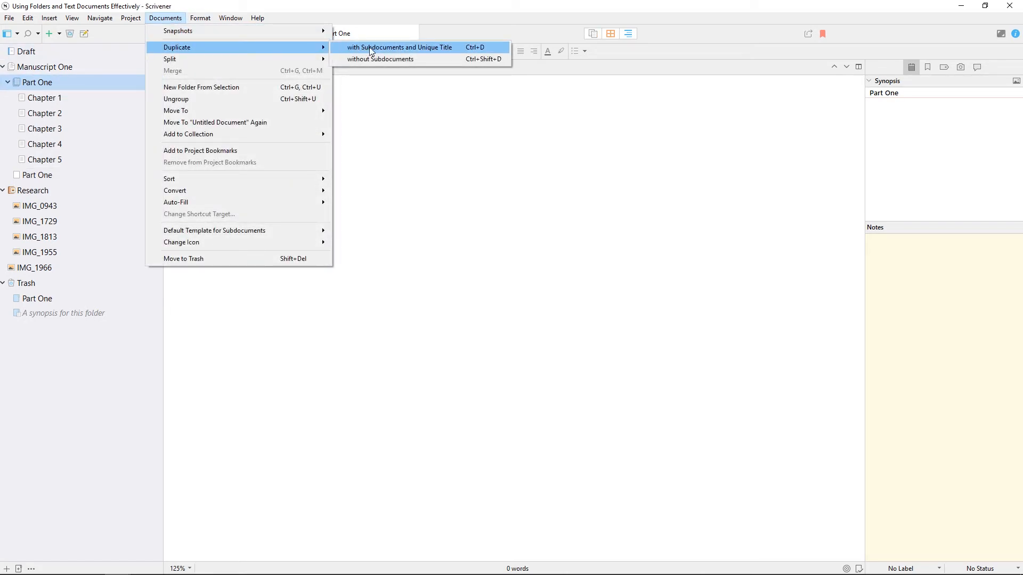
{"action": "left_click", "coordinate": [371, 48]}
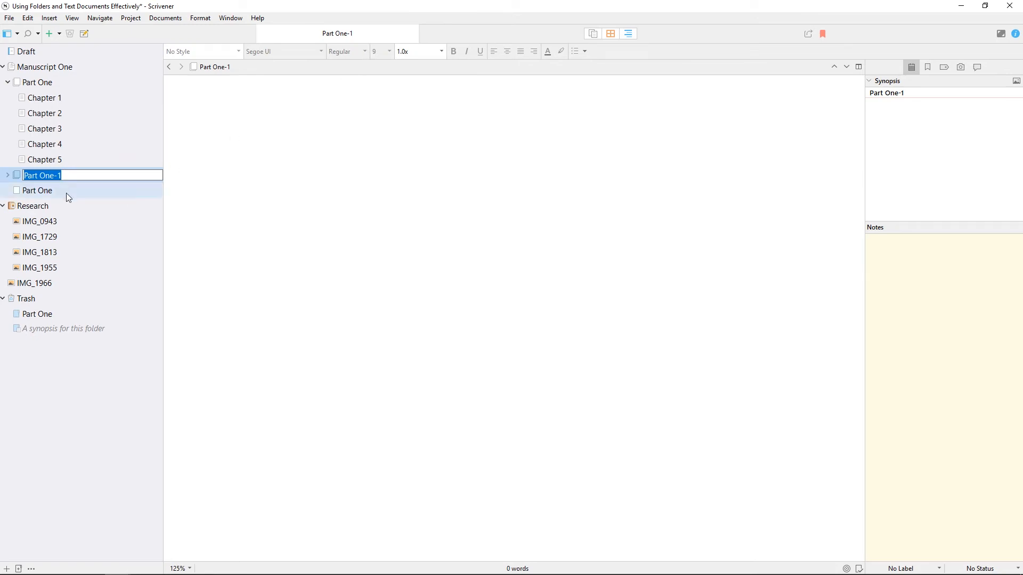
{"action": "left_click", "coordinate": [9, 173]}
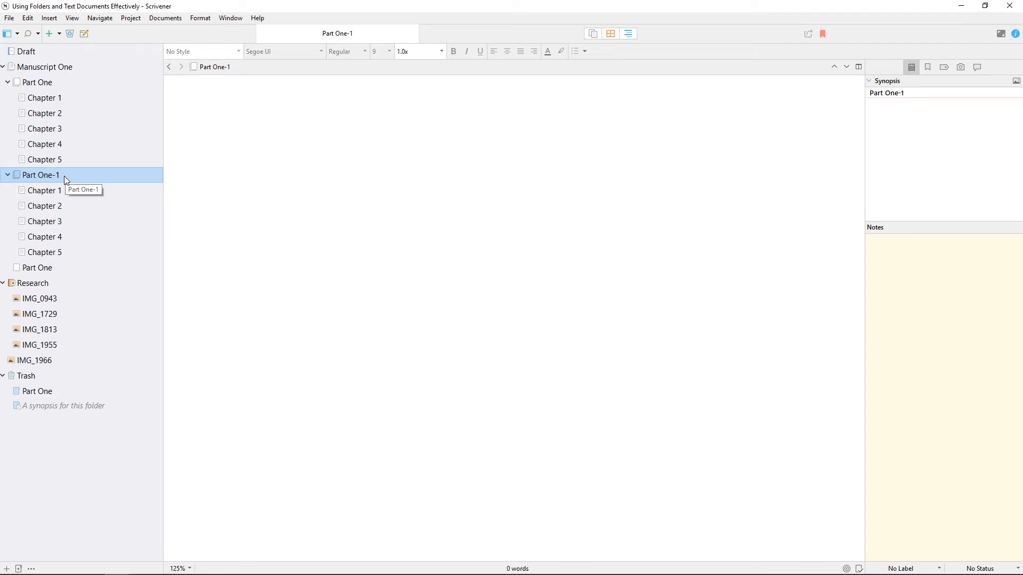
Duplicate Chapter 4 inside Part One-1 without subdocuments.
{"action": "left_click", "coordinate": [60, 241]}
{"action": "left_click", "coordinate": [170, 20]}
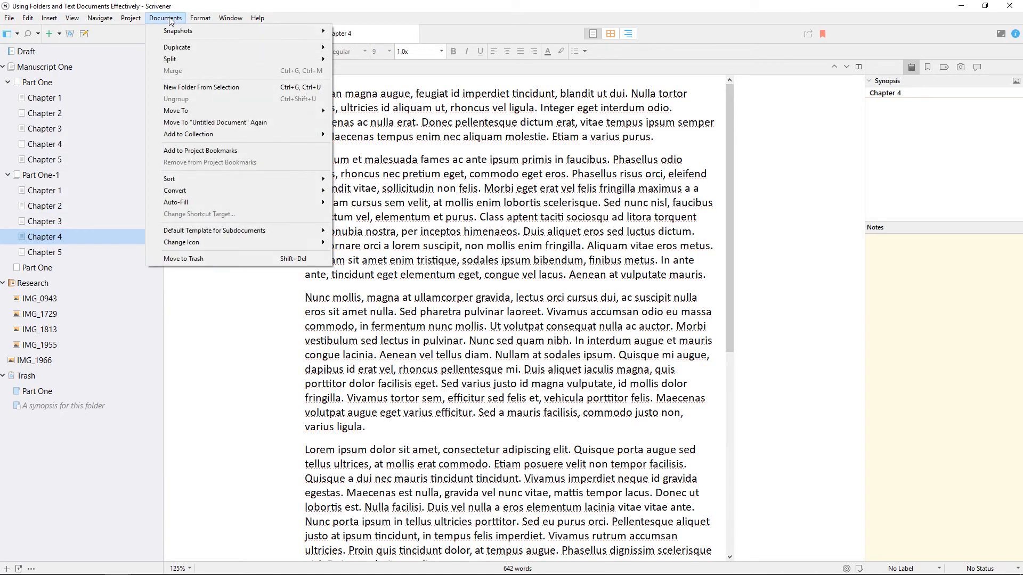
{"action": "mouse_move", "coordinate": [183, 45]}
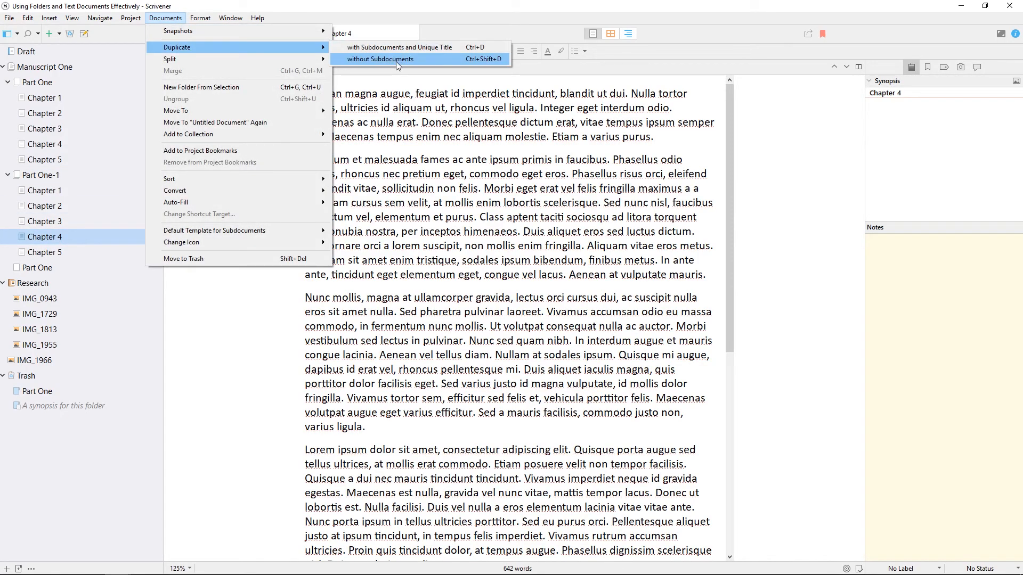